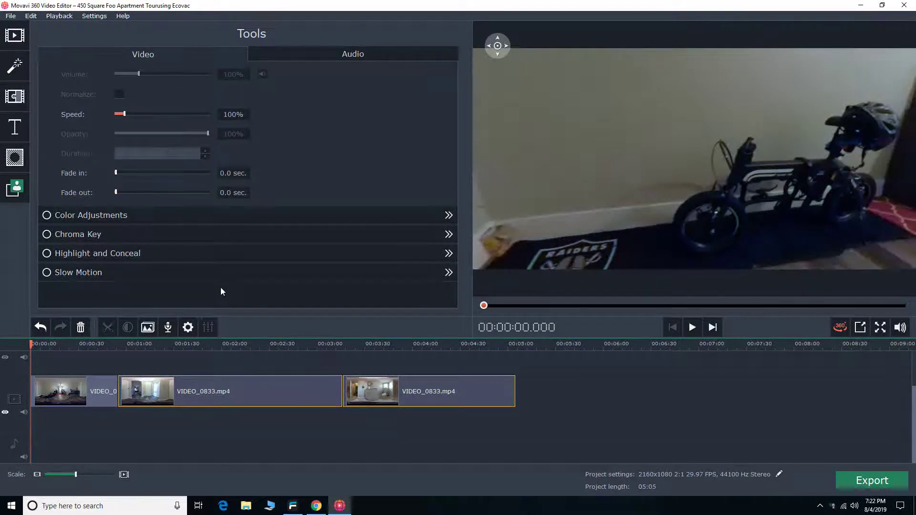
Step: Look through the three clips on the timeline and place the playhead at the cut between the first and second clips
click(114, 391)
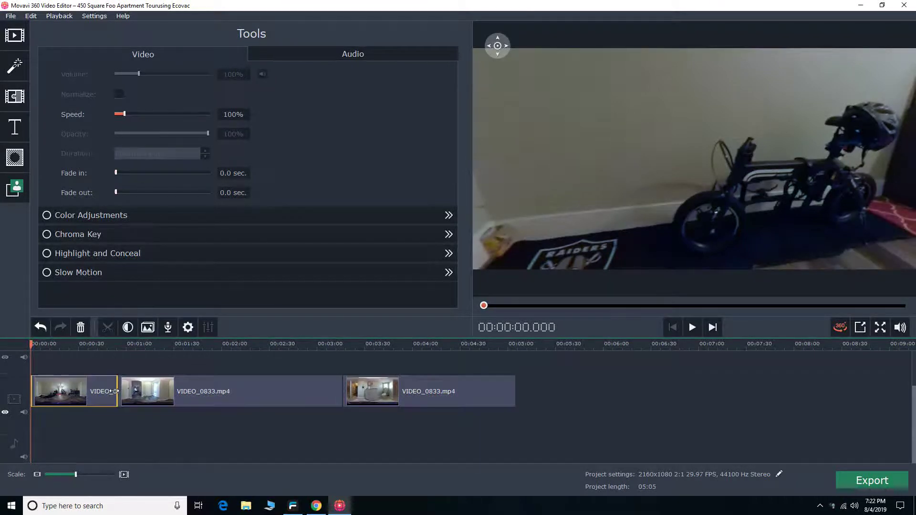
click(145, 391)
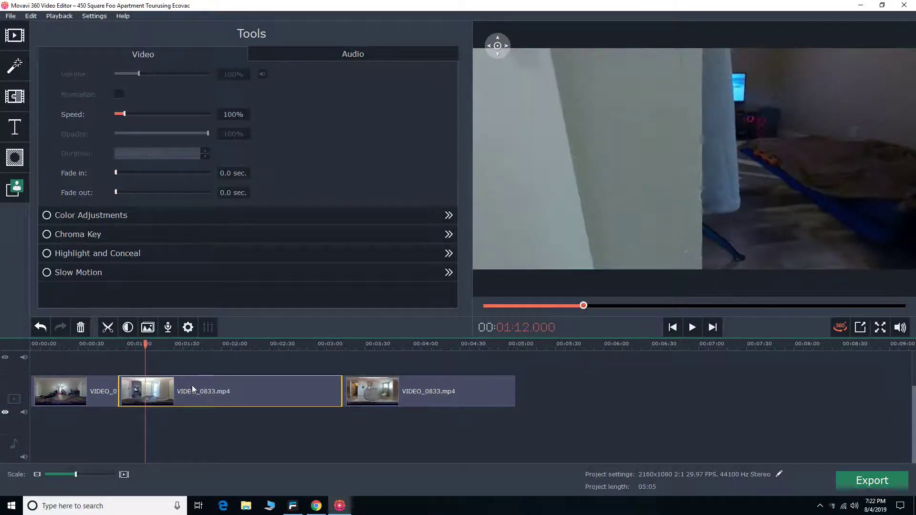
click(384, 386)
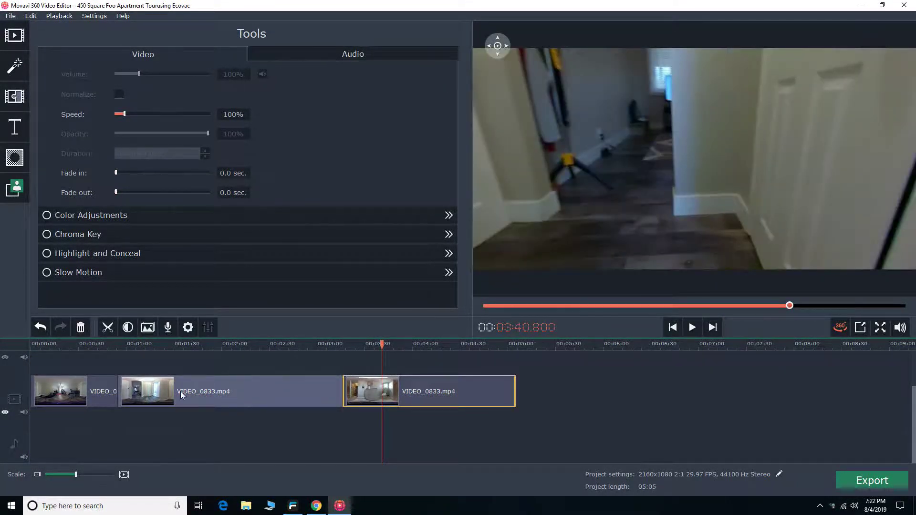
click(117, 391)
click(119, 390)
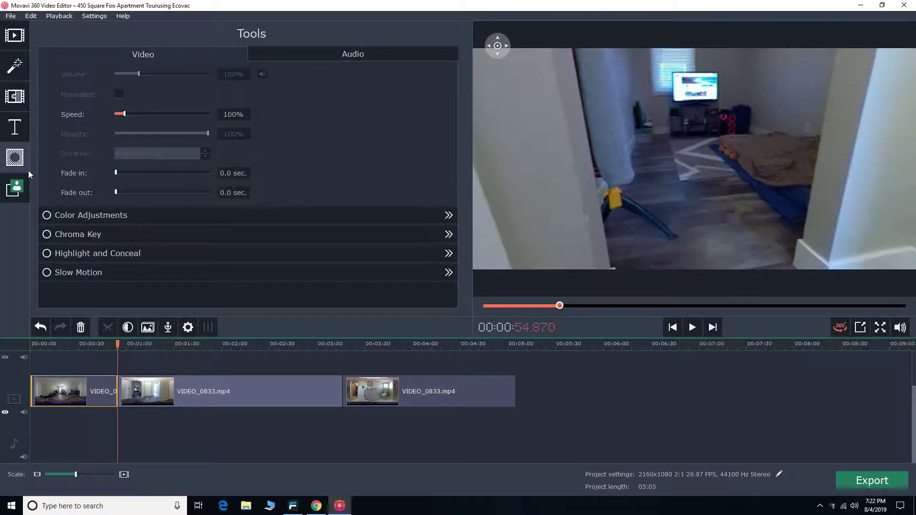
Step: Preview the Flash and Fade to black transitions, and add Fade to black between the first and second clips
click(18, 100)
click(18, 100)
click(18, 100)
click(18, 100)
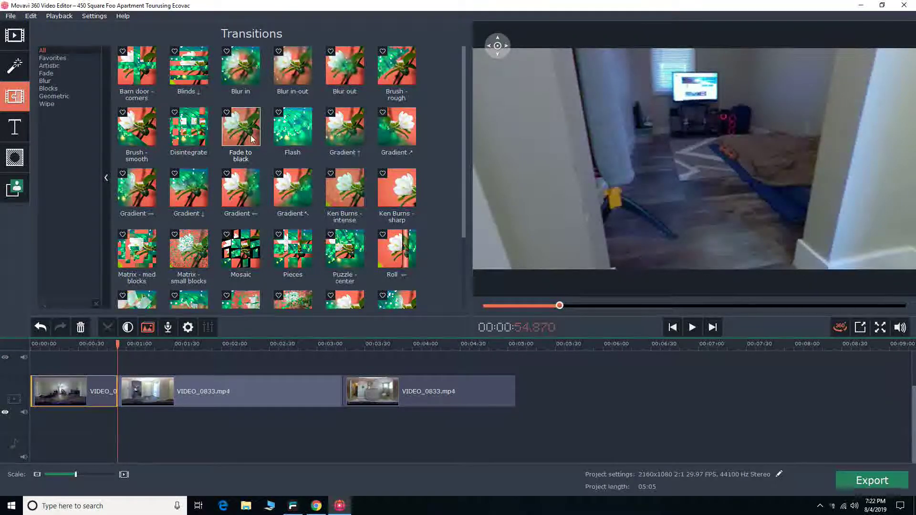
click(301, 139)
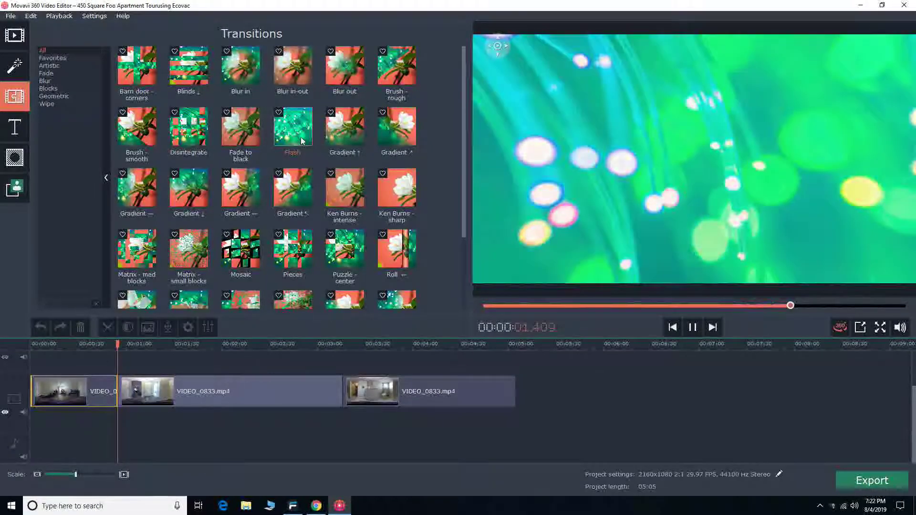
click(258, 136)
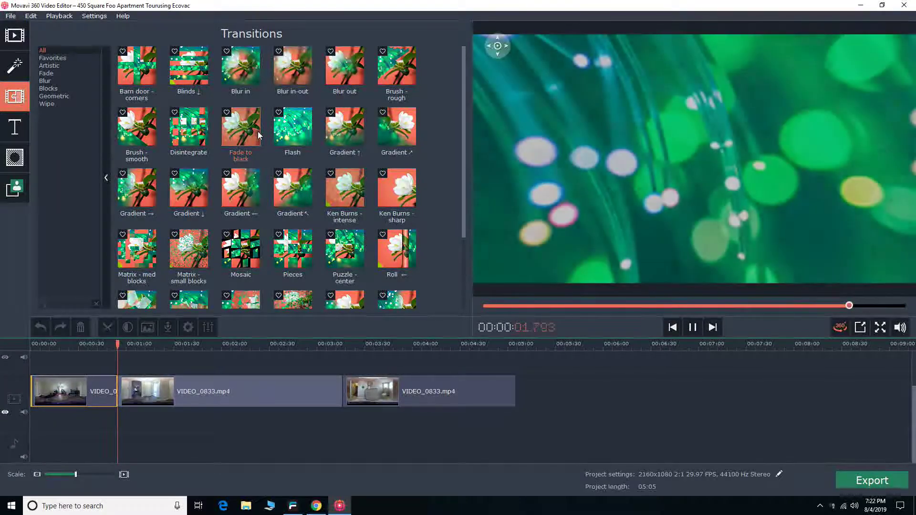
drag(258, 135, 112, 425)
Step: Play part of the end of the first clip and reapply Fade to black at its cut with the second clip
click(102, 438)
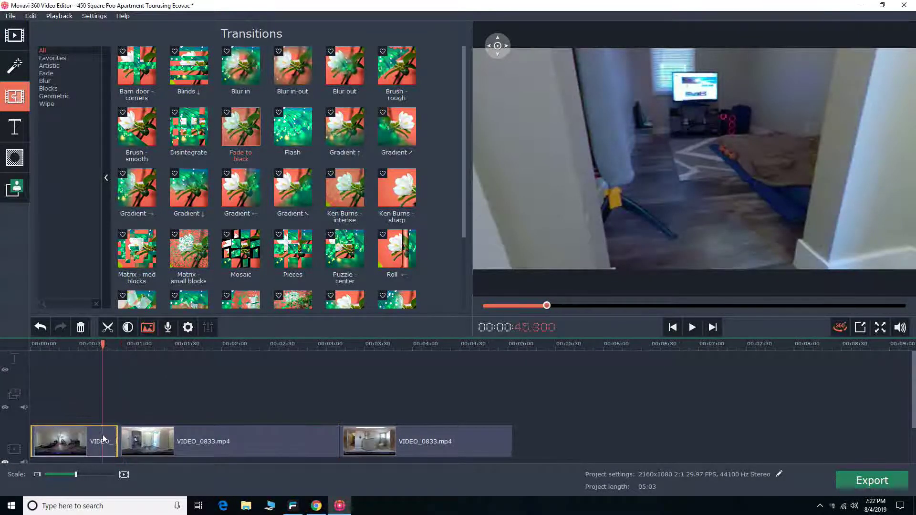
click(238, 134)
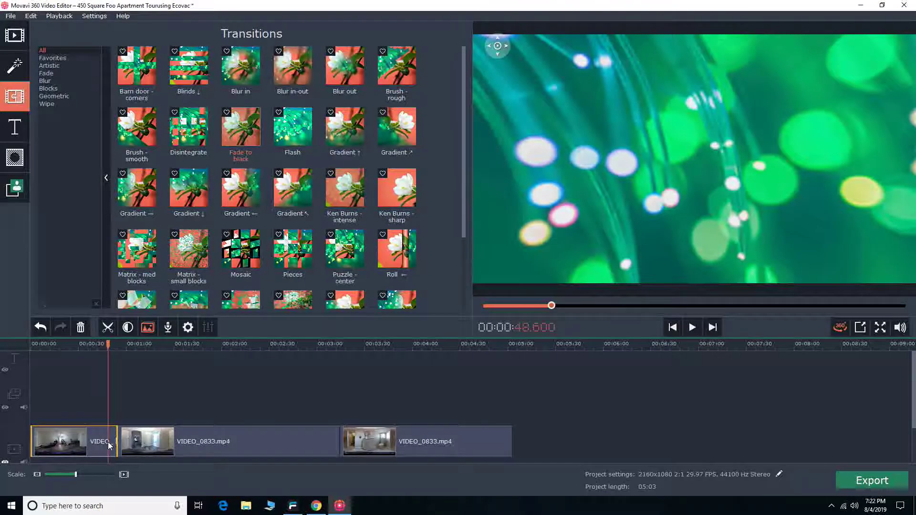
key(space)
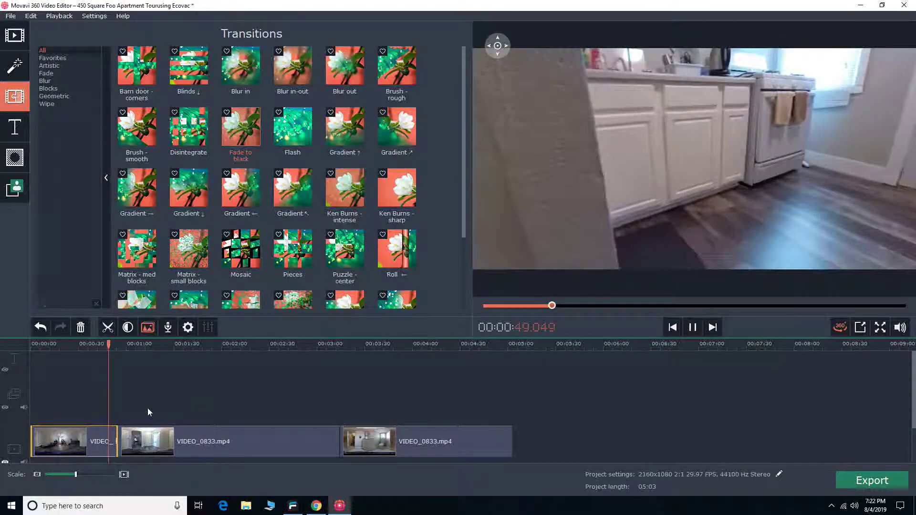
key(space)
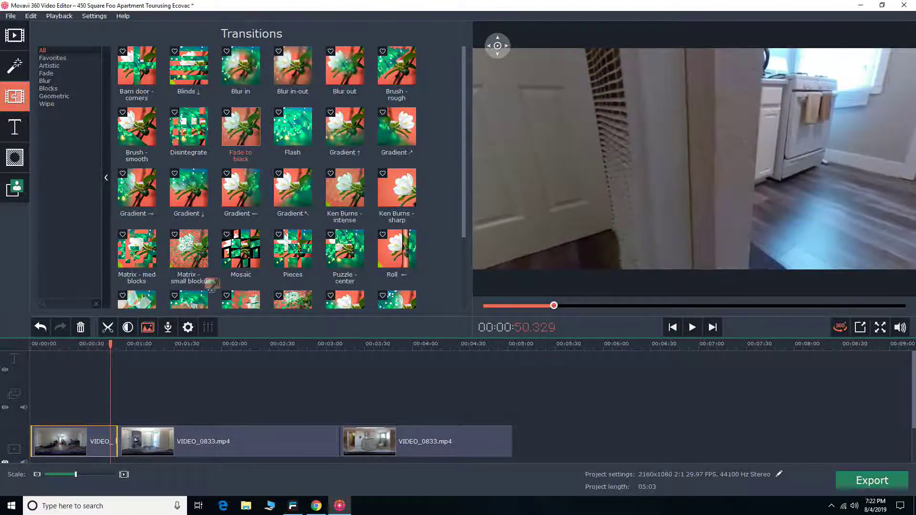
drag(210, 284, 123, 379)
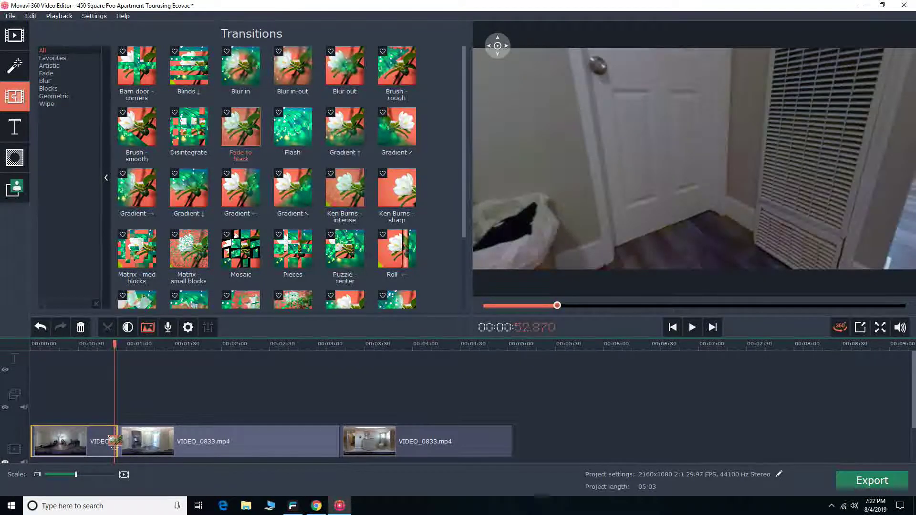
drag(109, 438, 113, 441)
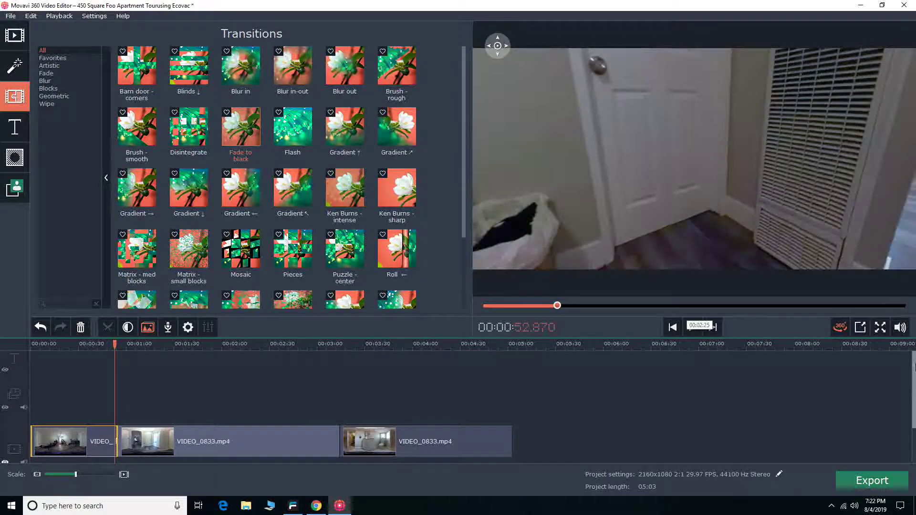
scroll(119, 430, down, 2)
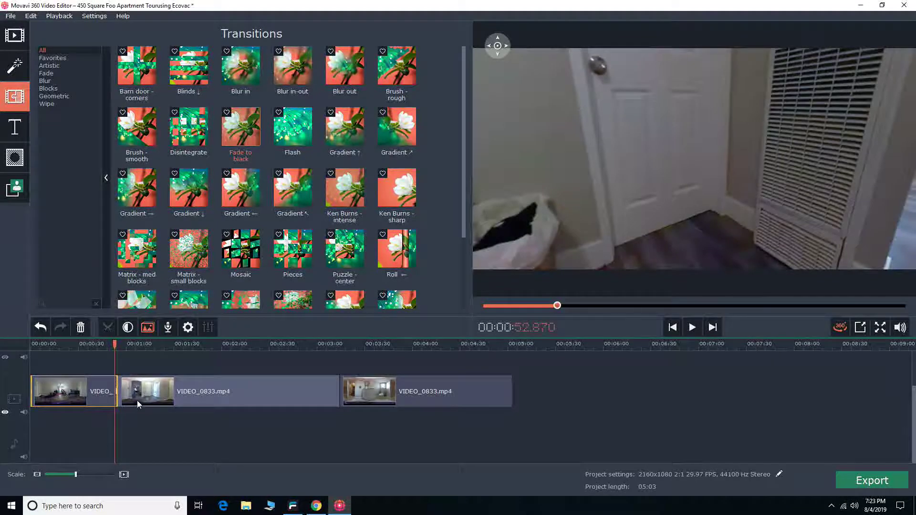
Step: Set the duration of the Fade to black transition between the first and second clips to 15 seconds
click(137, 401)
click(107, 391)
click(117, 390)
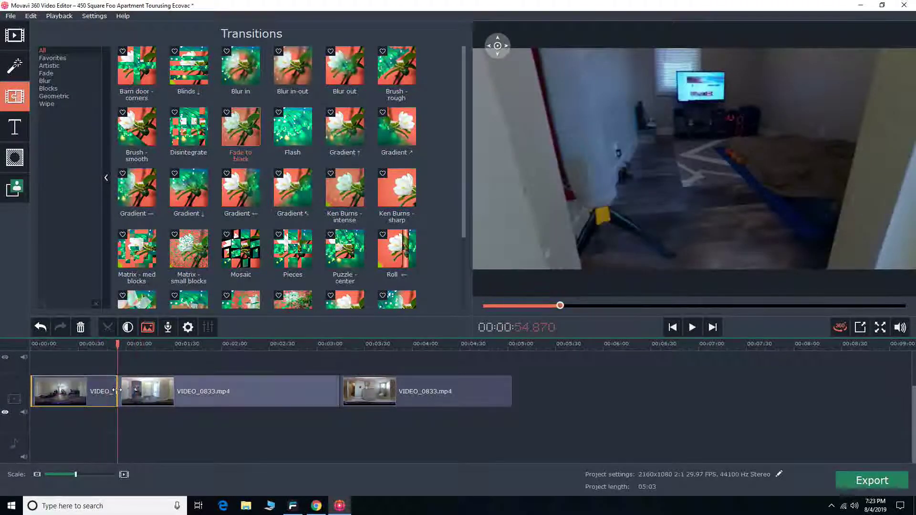
double_click(117, 391)
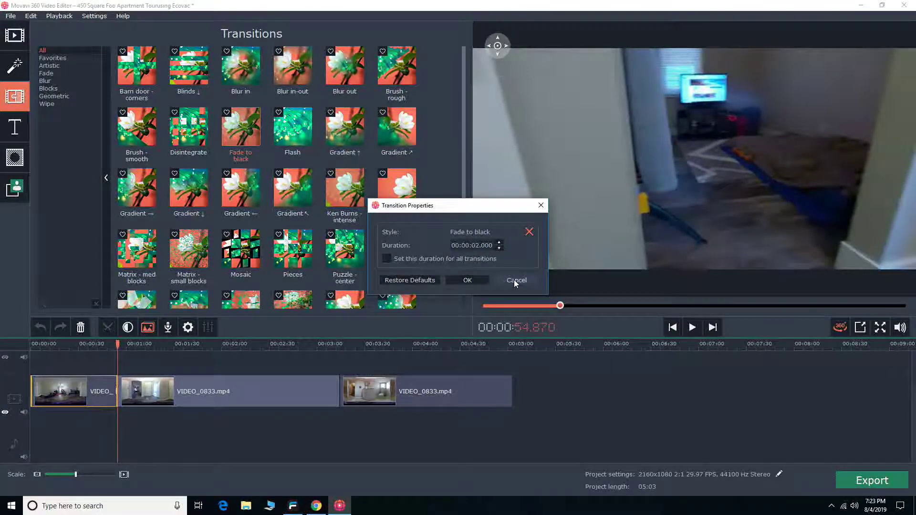
click(499, 243)
click(499, 242)
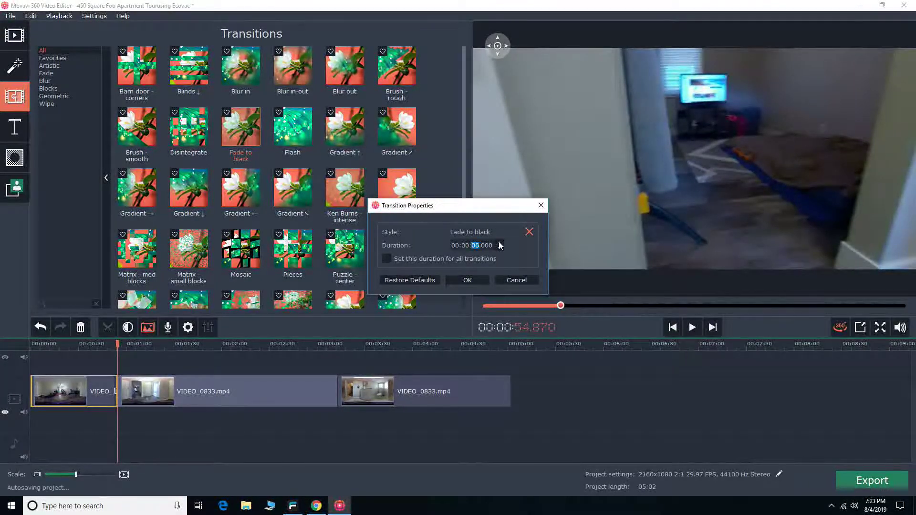
click(499, 242)
click(499, 242)
click(499, 243)
click(499, 243)
click(500, 242)
click(500, 242)
click(499, 242)
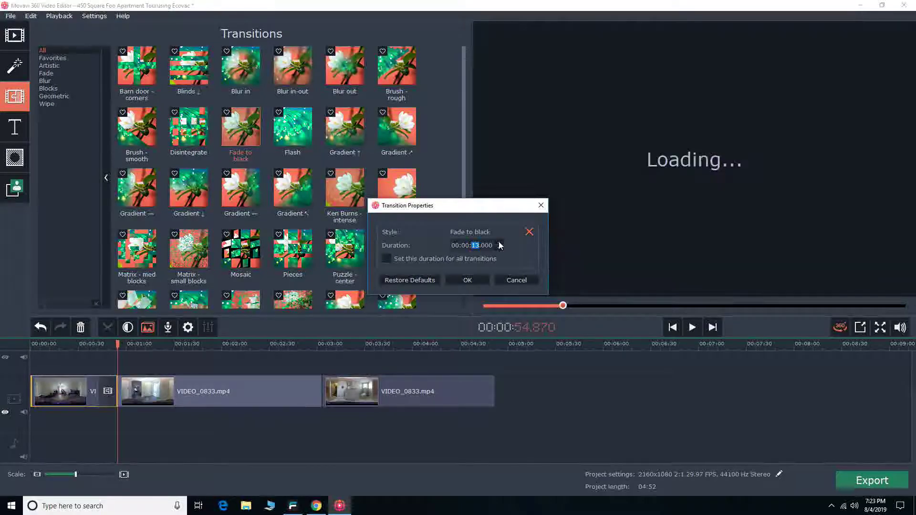
scroll(499, 245, up, 2)
click(485, 282)
Step: Play the end of the first clip to preview the 15-second Fade to black transition
click(85, 397)
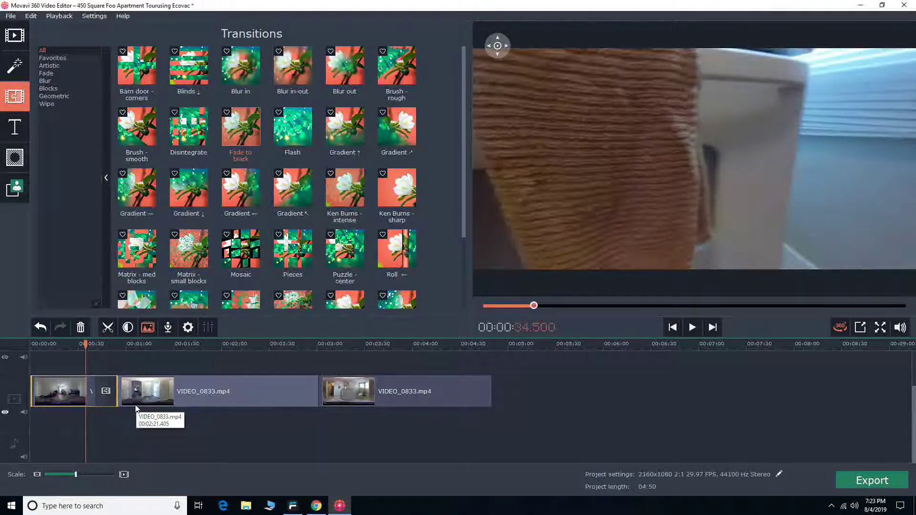
click(101, 391)
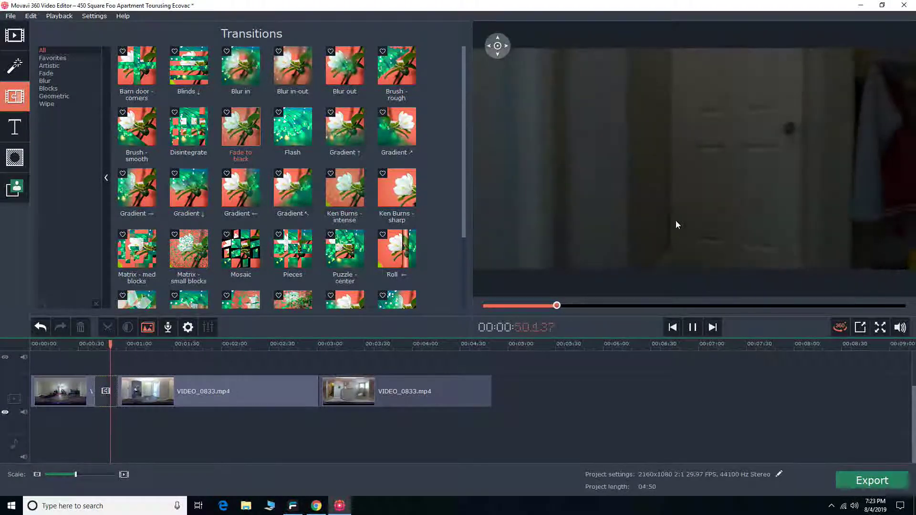
key(space)
Step: Restore the Fade to black transition's default duration of 2 seconds and play it back from the end of the first clip
right_click(108, 396)
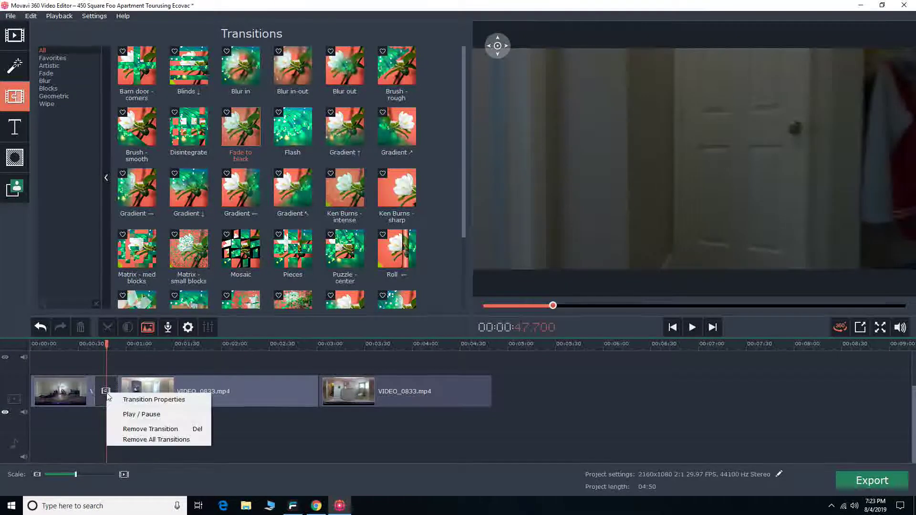
click(138, 401)
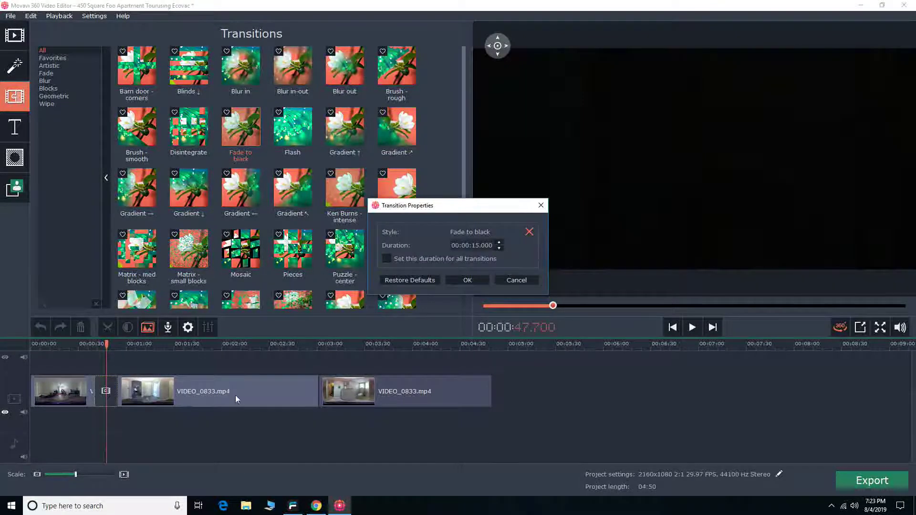
click(499, 248)
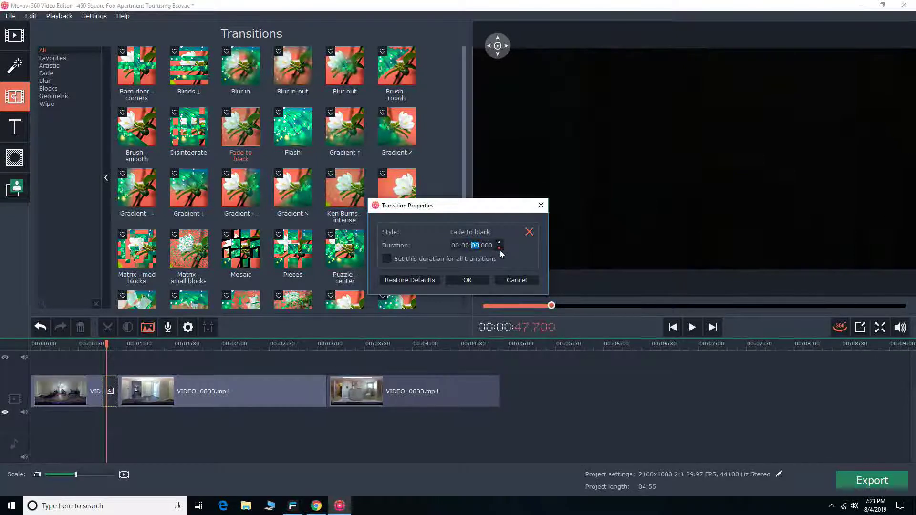
click(411, 280)
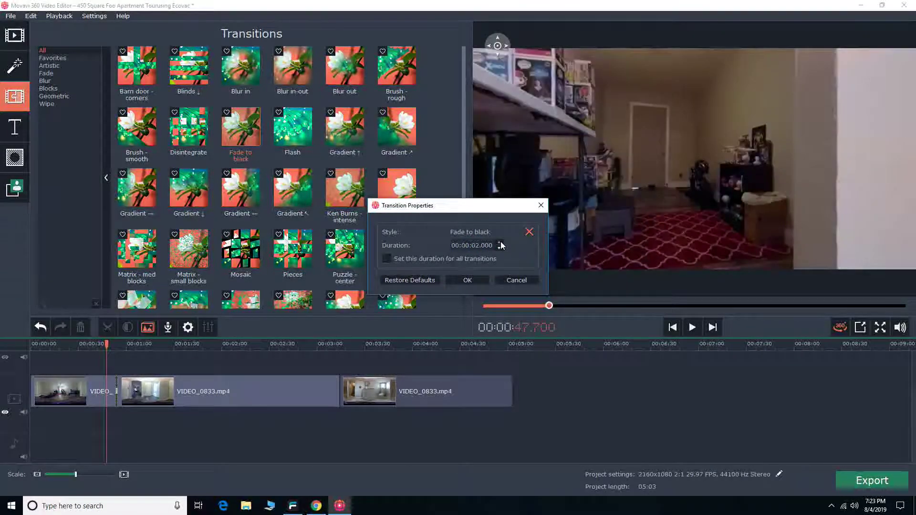
click(473, 278)
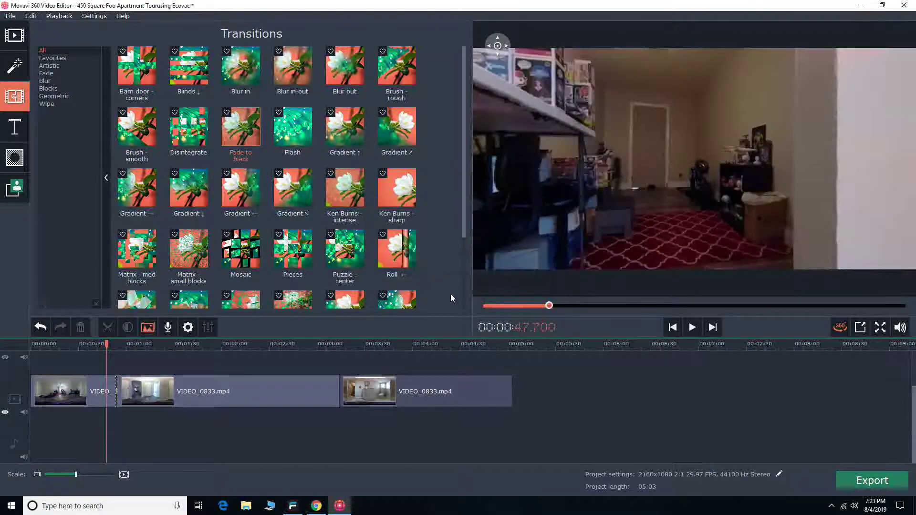
click(113, 392)
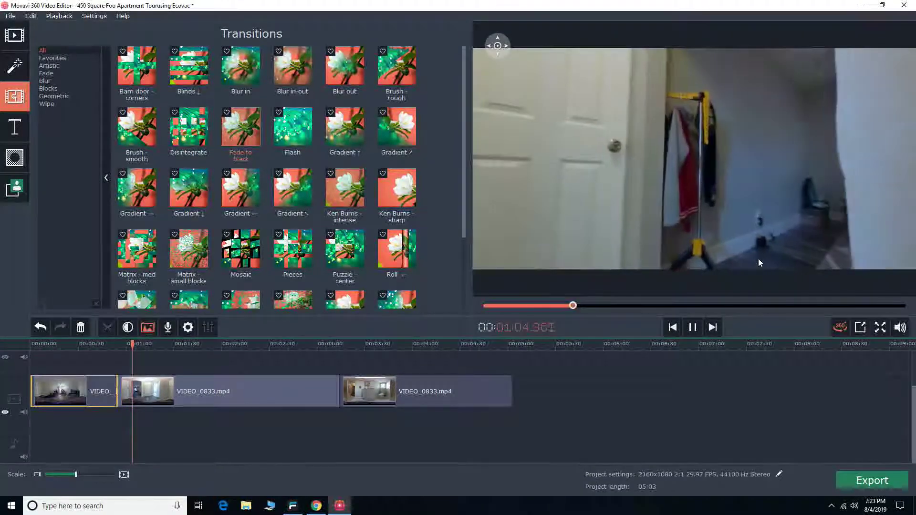
Step: Add the Pieces transition between the second and third clips and play back that cut
click(338, 393)
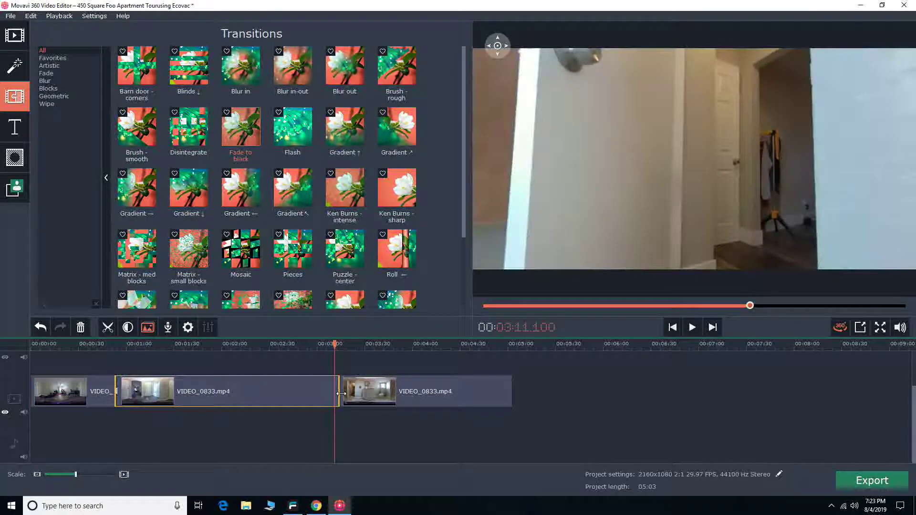
click(311, 249)
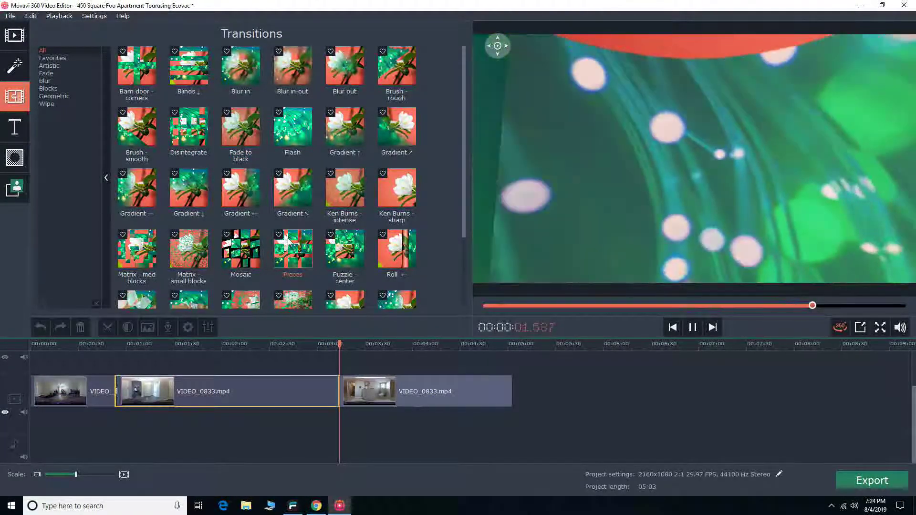
drag(288, 242, 336, 389)
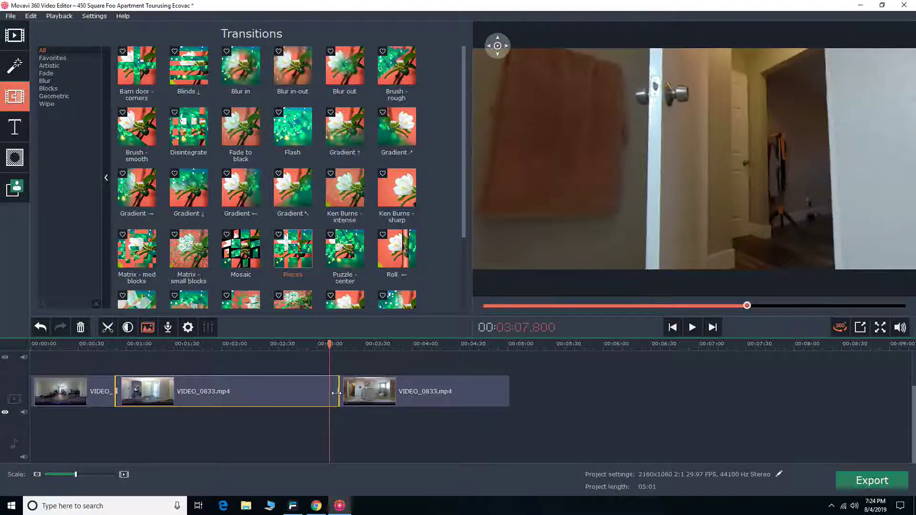
right_click(342, 388)
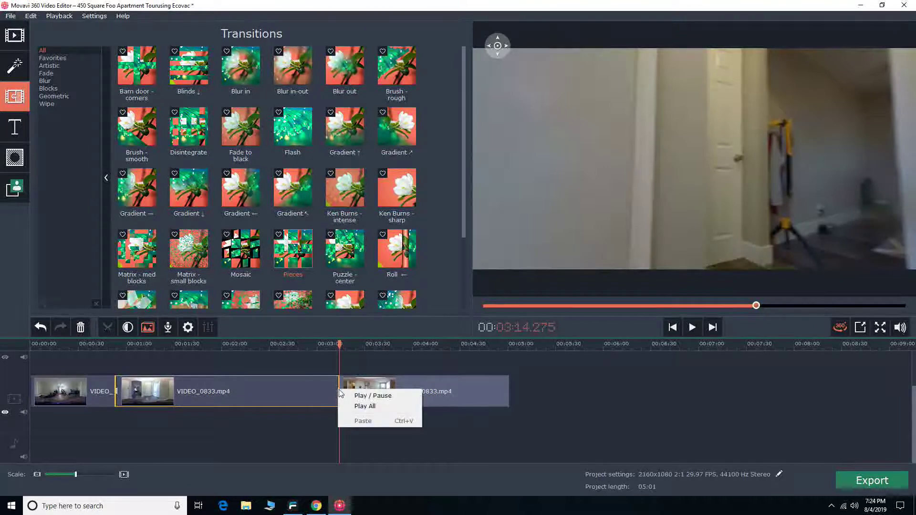
click(347, 398)
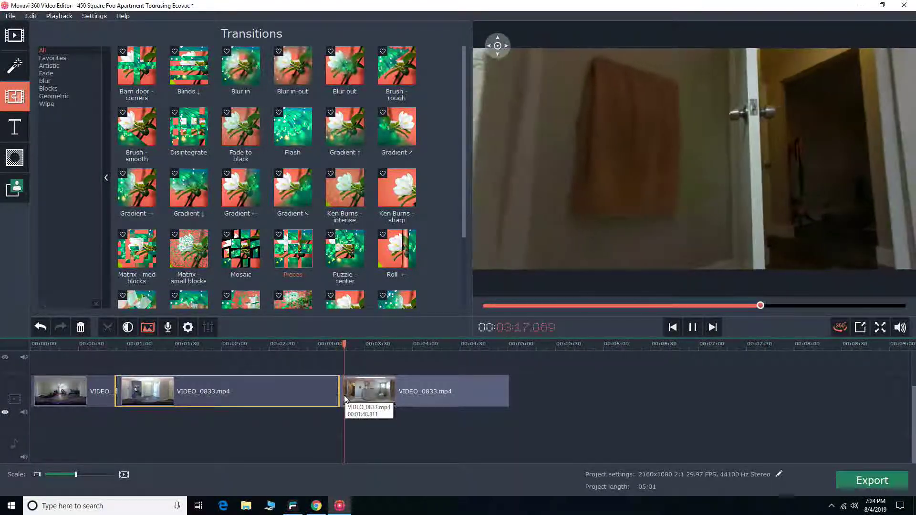
click(338, 393)
Step: Apply the Puzzle - center transition to all clips with the Transition Wizard, using a duration of 3.990 seconds
click(147, 331)
click(147, 331)
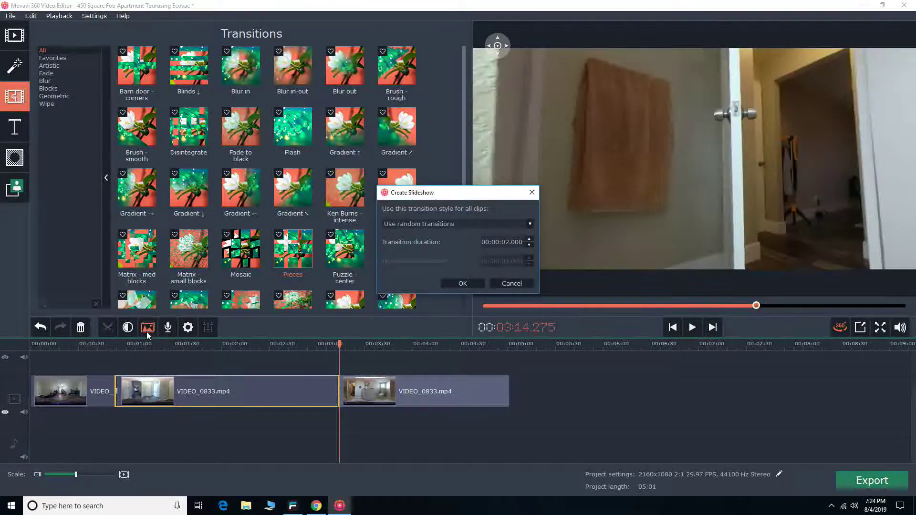
click(487, 224)
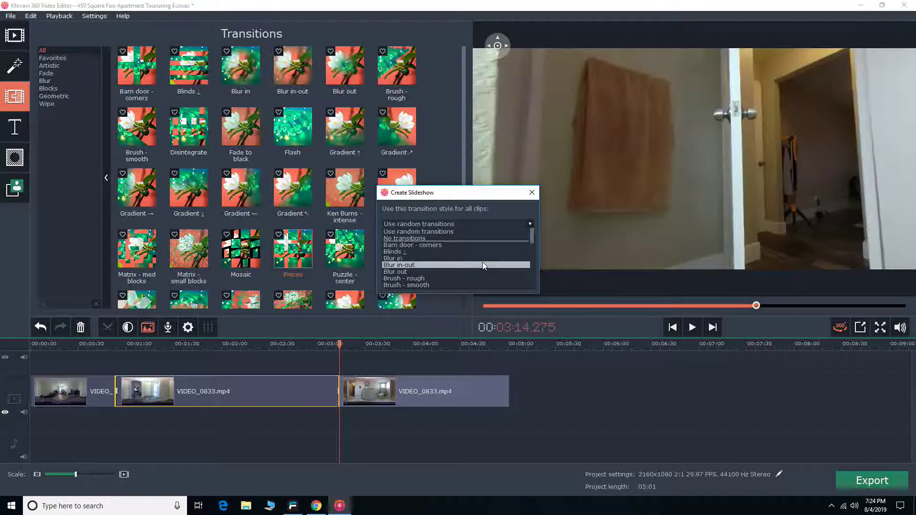
scroll(483, 263, down, 6)
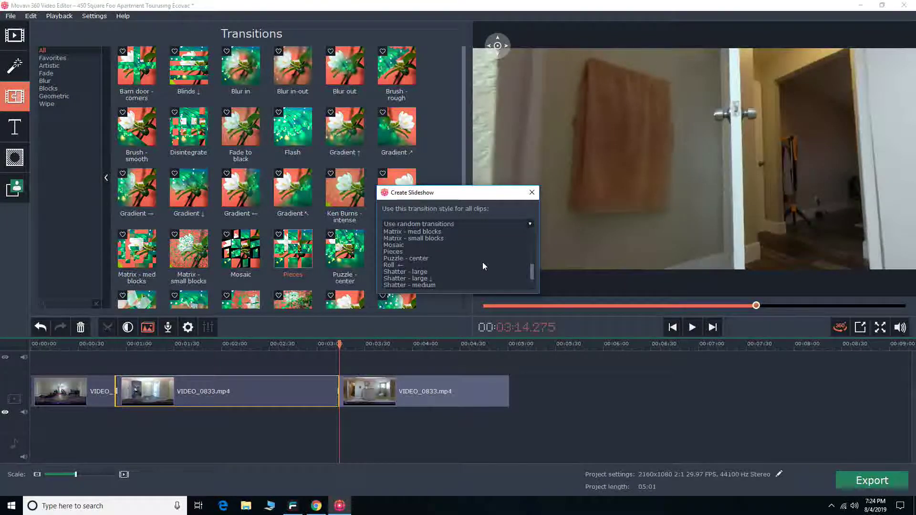
scroll(482, 263, down, 2)
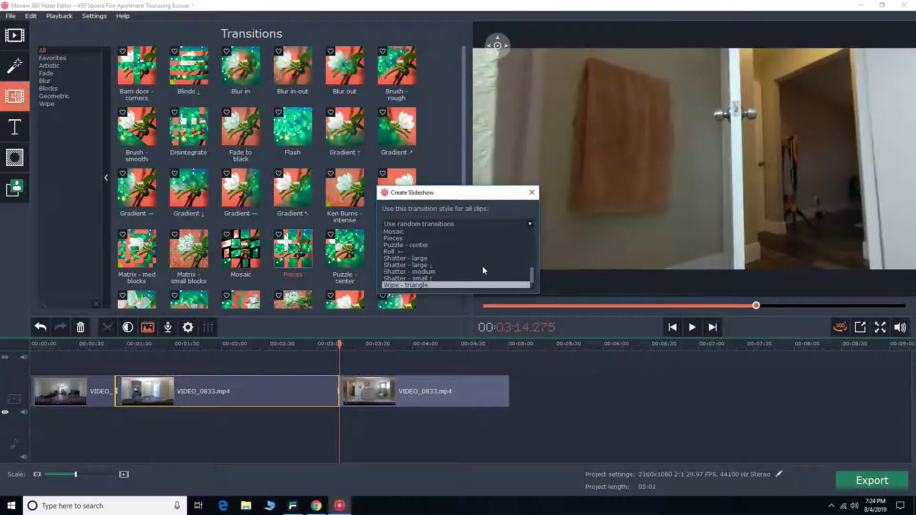
scroll(483, 267, up, 1)
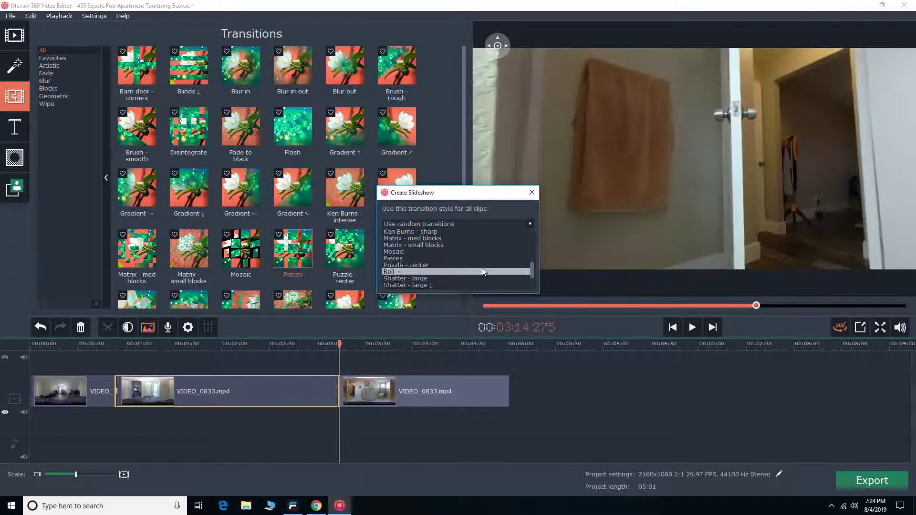
click(482, 265)
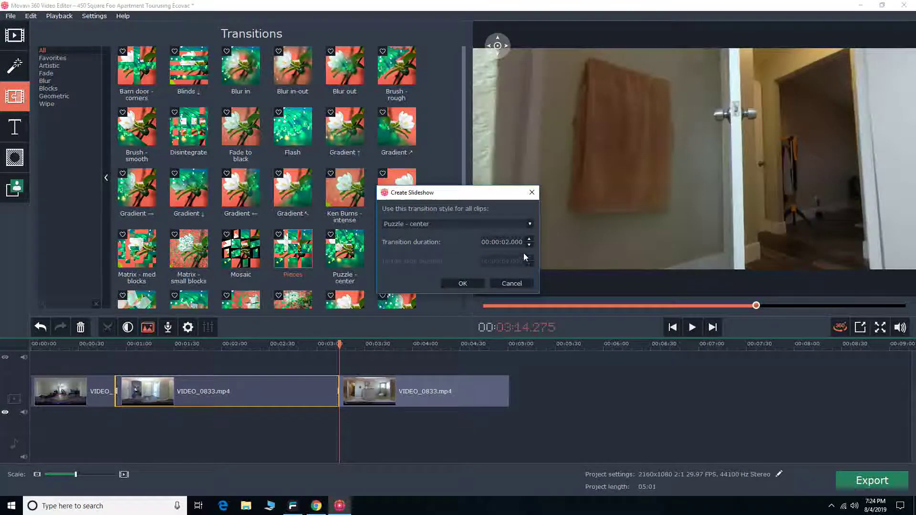
click(529, 239)
click(462, 283)
Step: Open the properties of the transition between the second and third clips and apply its 3.990-second duration to all transitions
click(304, 403)
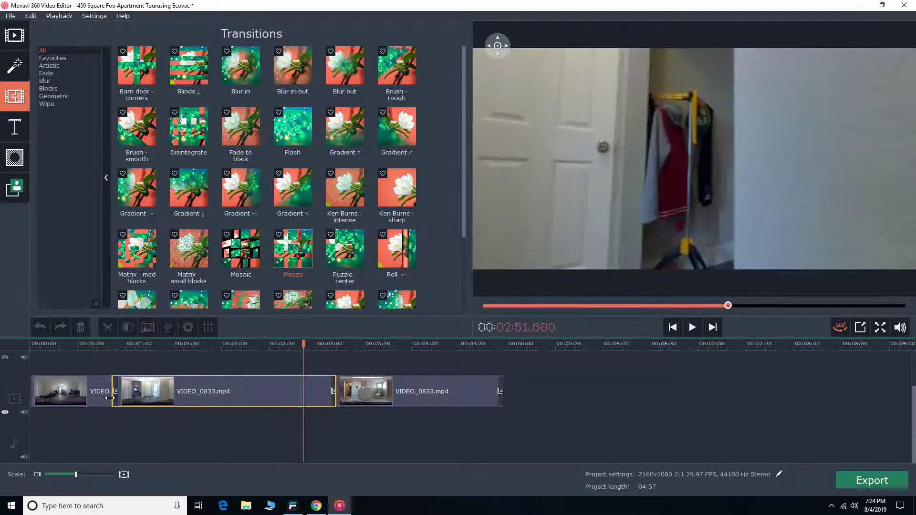
click(110, 398)
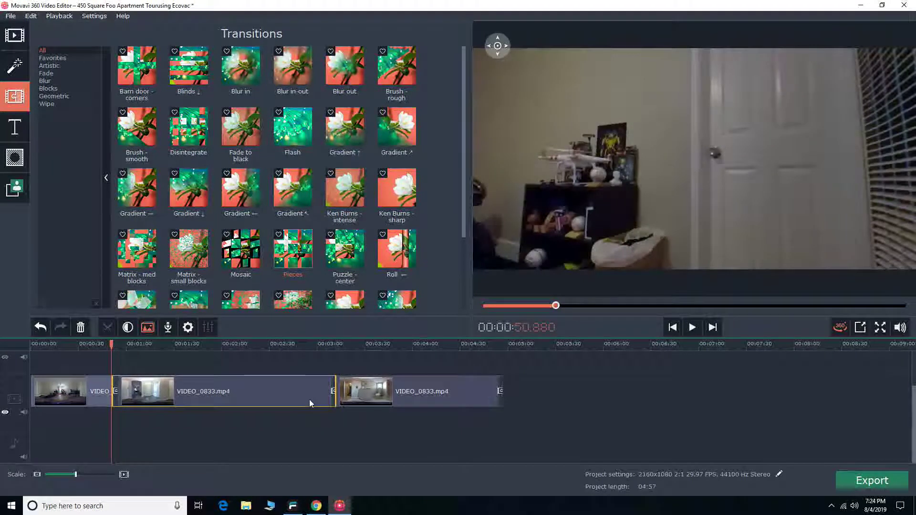
click(333, 393)
right_click(333, 393)
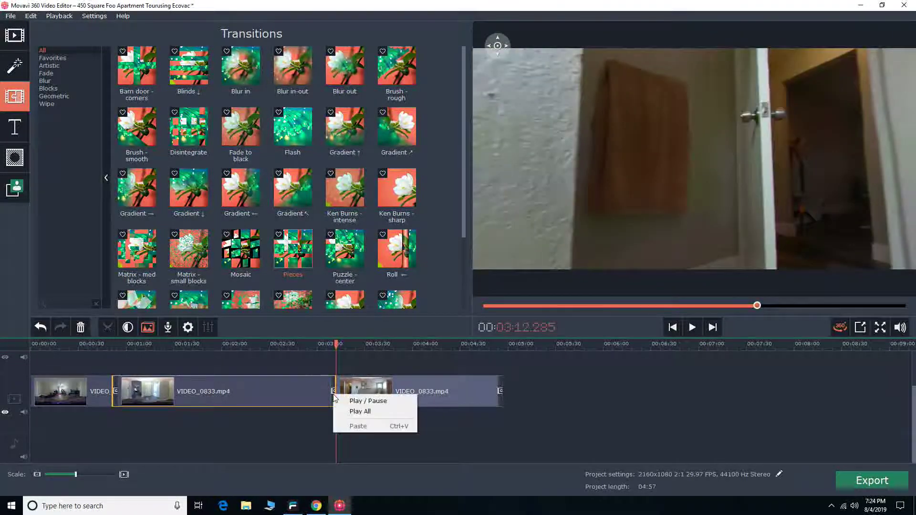
click(329, 400)
click(329, 400)
drag(346, 397, 348, 435)
double_click(334, 399)
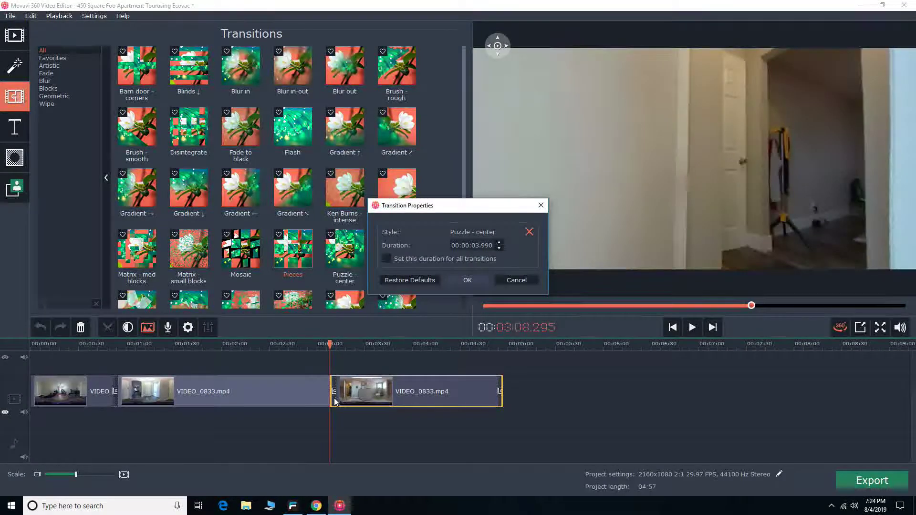
click(418, 262)
click(479, 283)
click(479, 283)
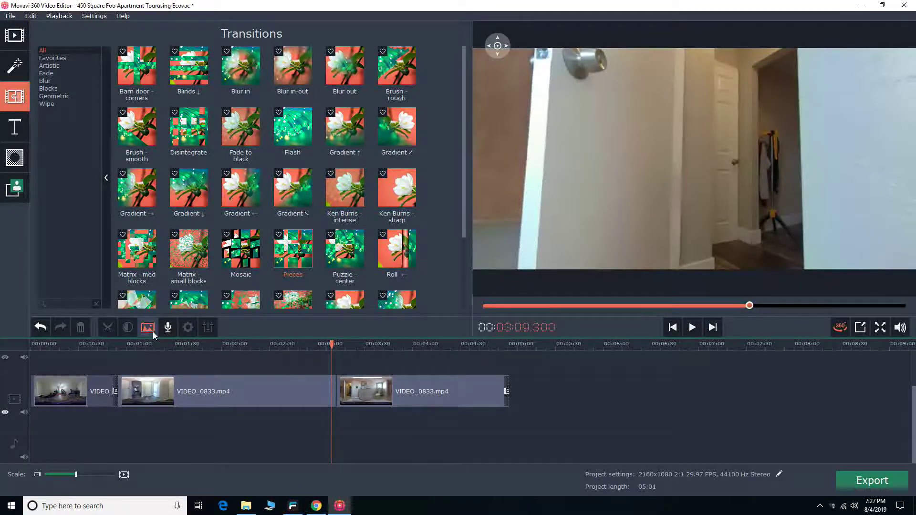
Step: Start the Transition Wizard and choose Fade to black as the transition style for all clips
key(ctrl)
key(ctrl)
key(ctrl)
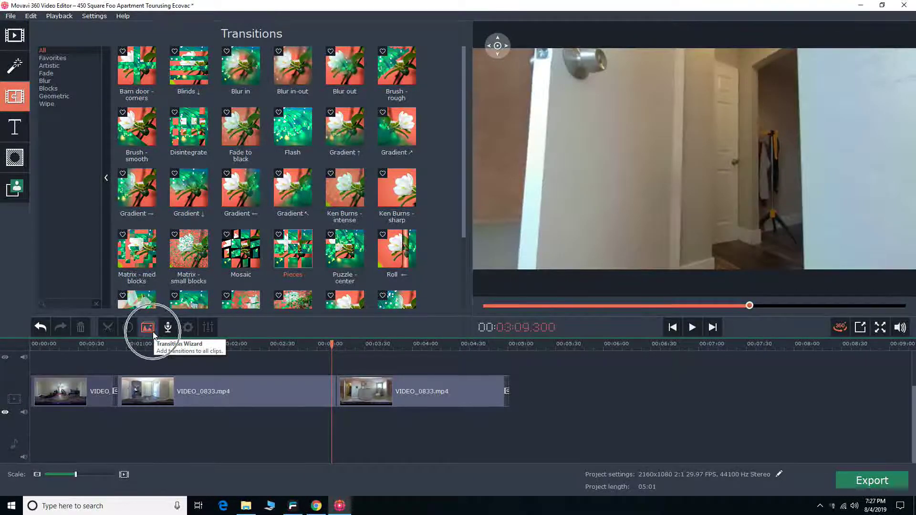
click(152, 331)
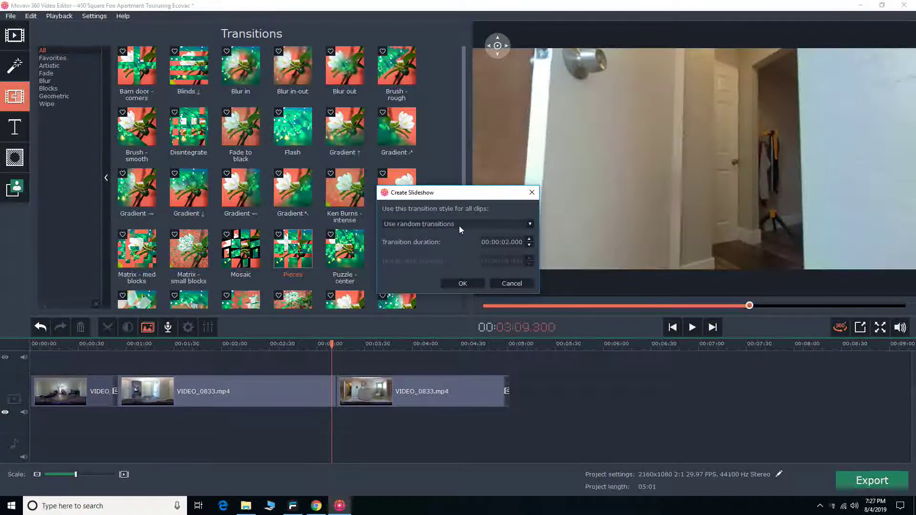
click(459, 225)
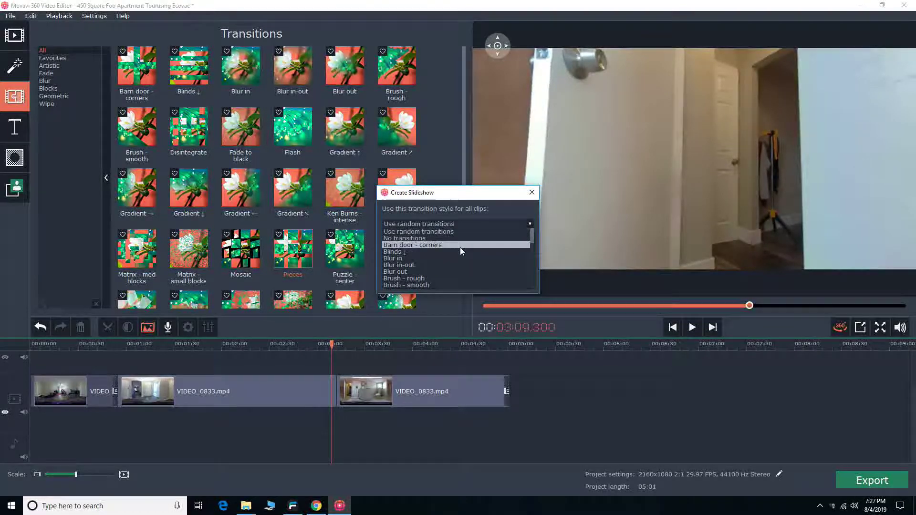
scroll(460, 248, down, 5)
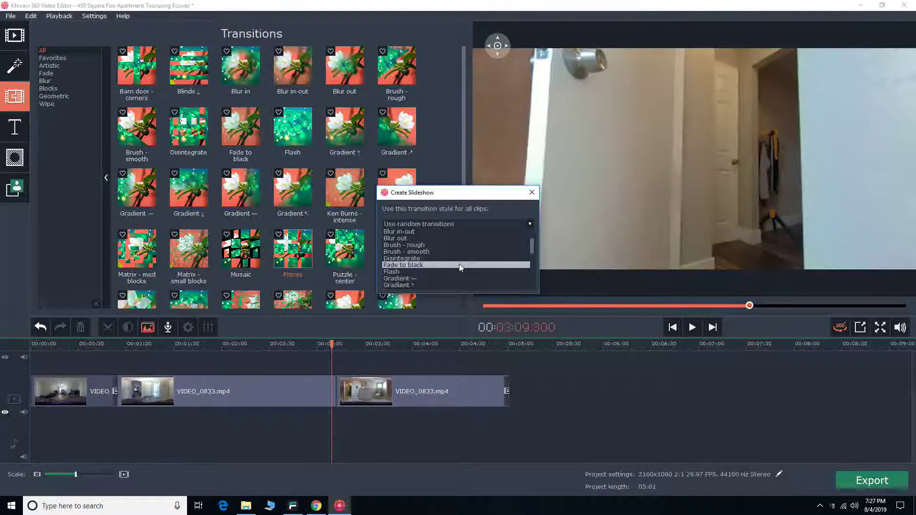
click(460, 265)
click(459, 264)
Step: Set the wizard's transition duration to 3.990 seconds and apply the transitions to the timeline
click(530, 239)
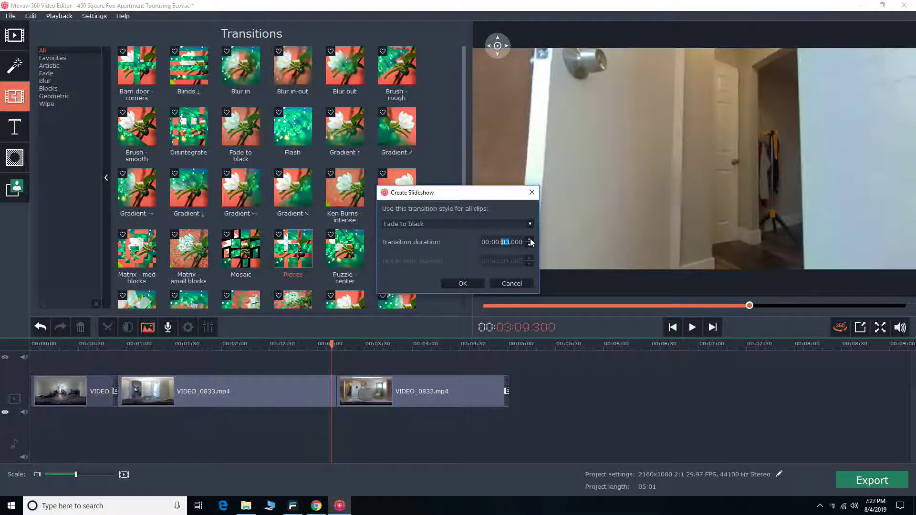
click(530, 239)
click(473, 285)
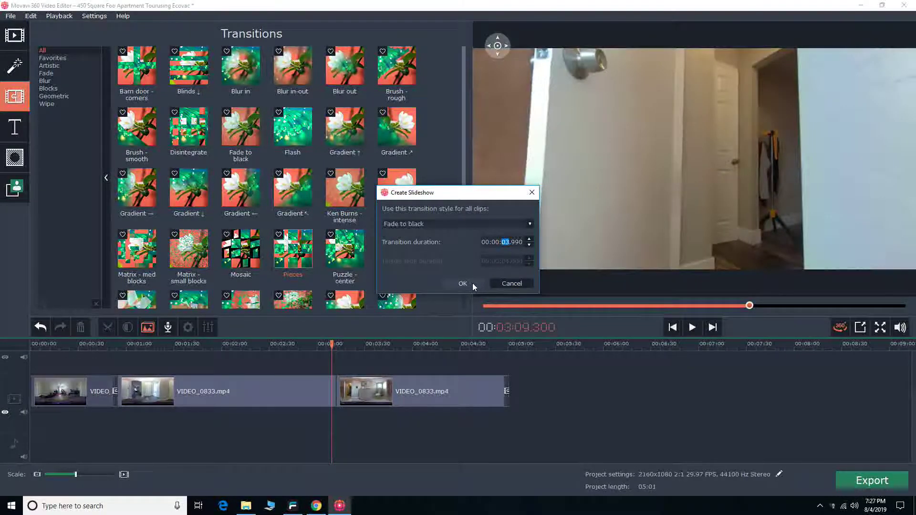
key(ctrl)
key(ctrl)
key(ctrl)
click(472, 284)
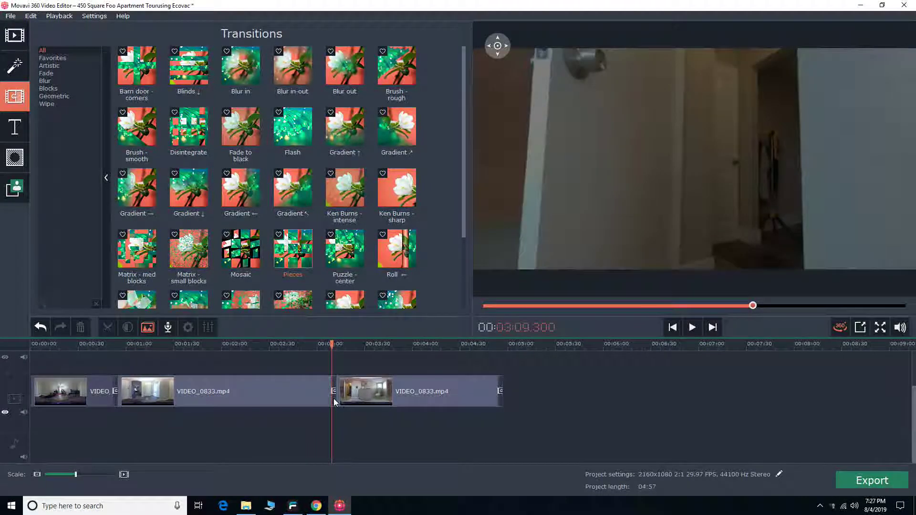
Step: Play back the transition between the second and third clips, and check the one at the end of the third clip
click(328, 398)
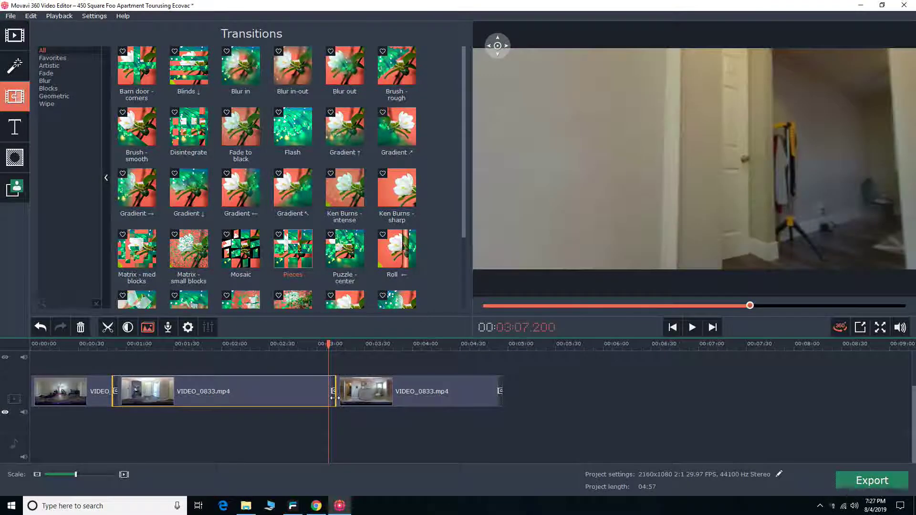
key(space)
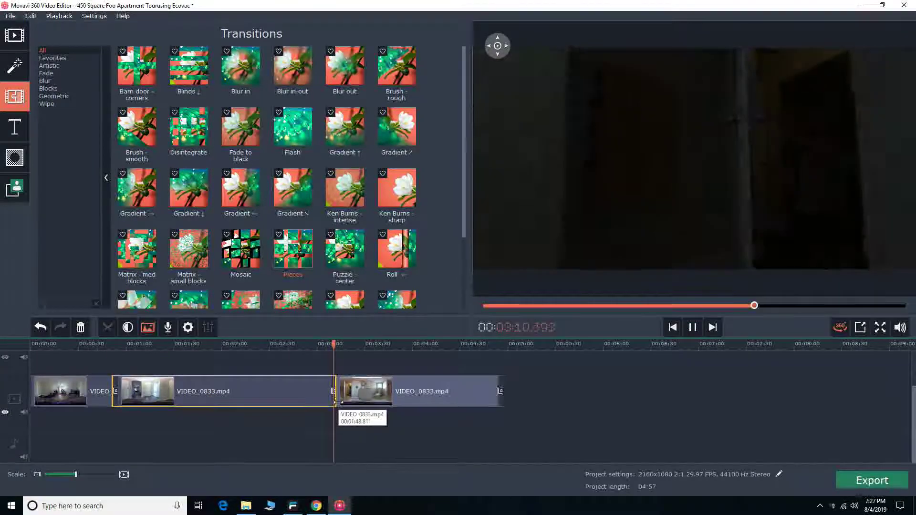
click(500, 389)
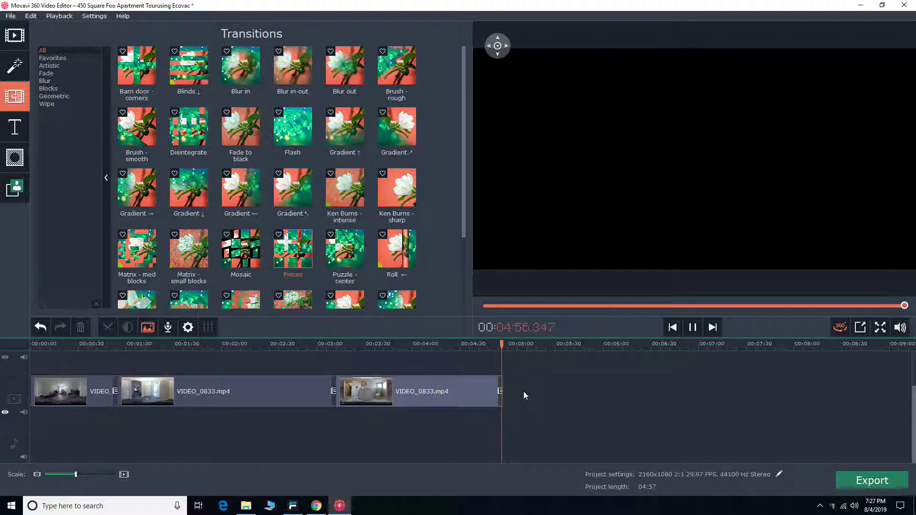
click(454, 399)
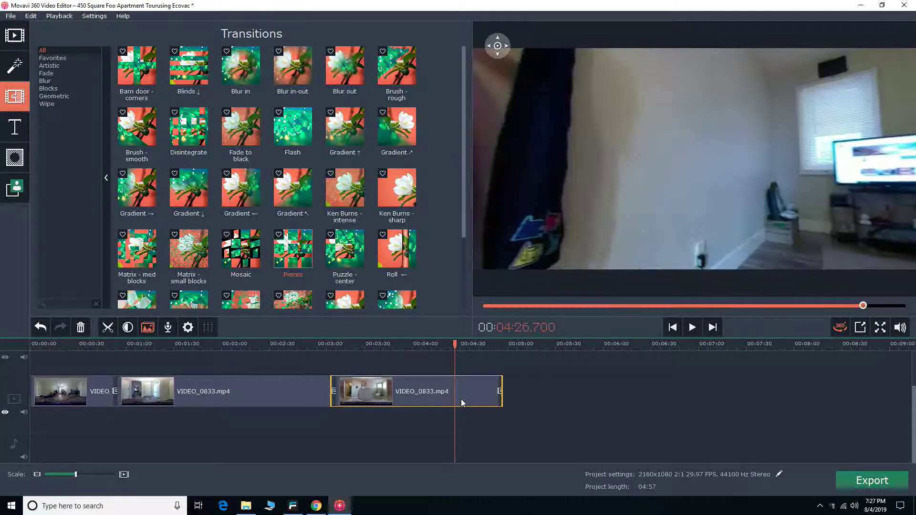
right_click(836, 509)
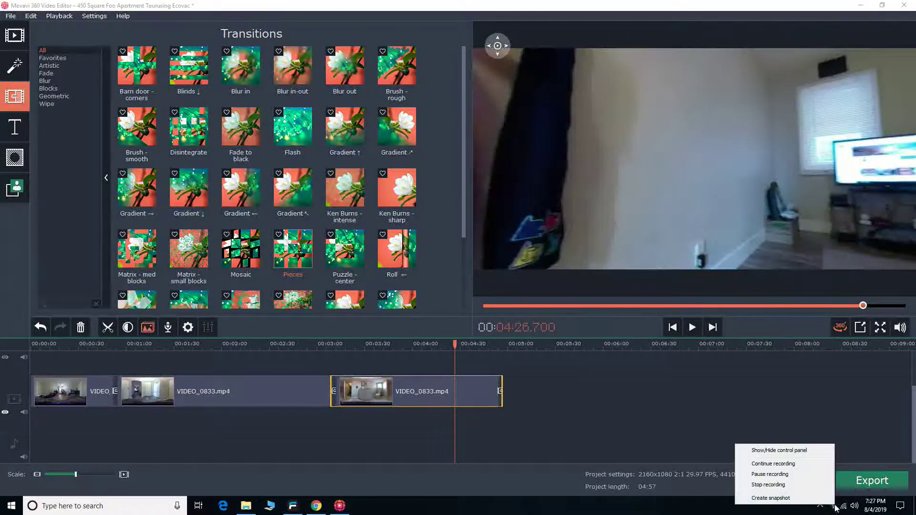